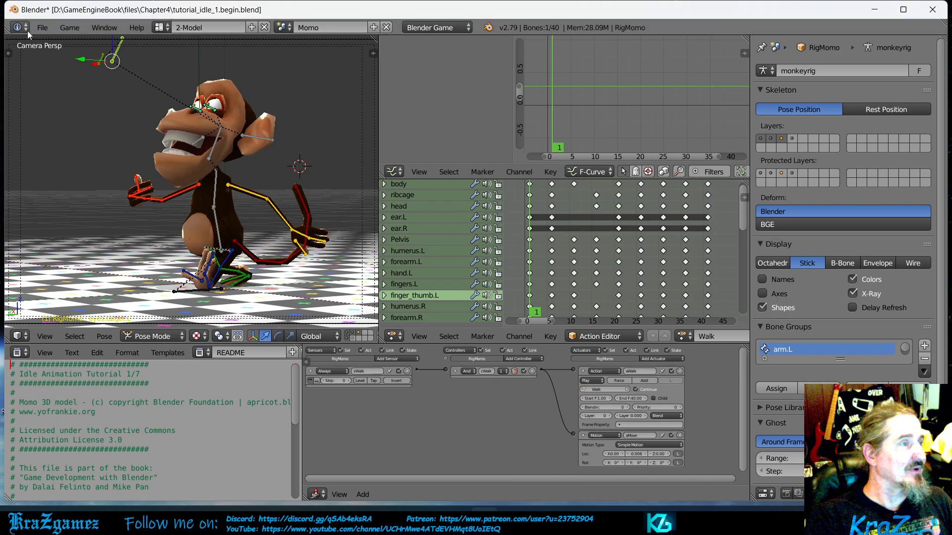
Open the file tutorial_idle_1.begin.blend from the Chapter4 folder again
click(40, 27)
click(61, 57)
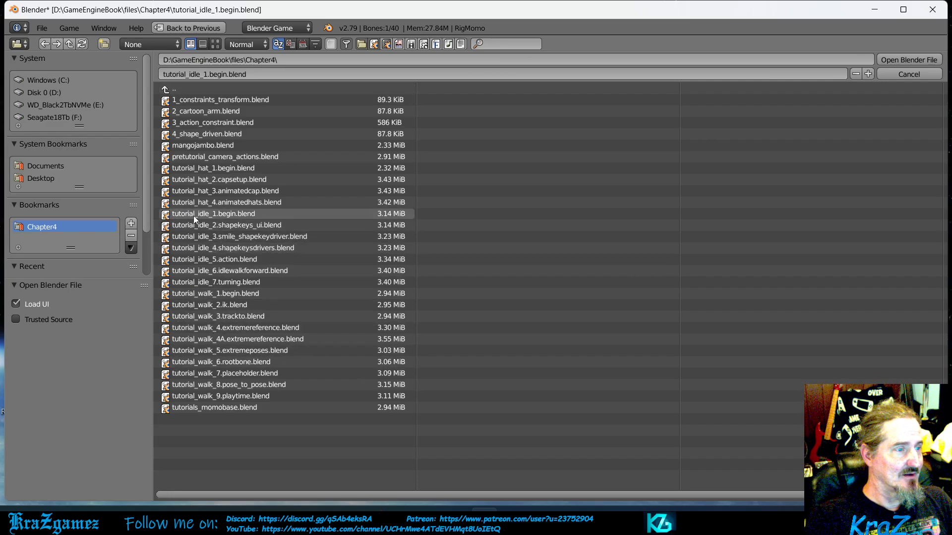
double_click(237, 215)
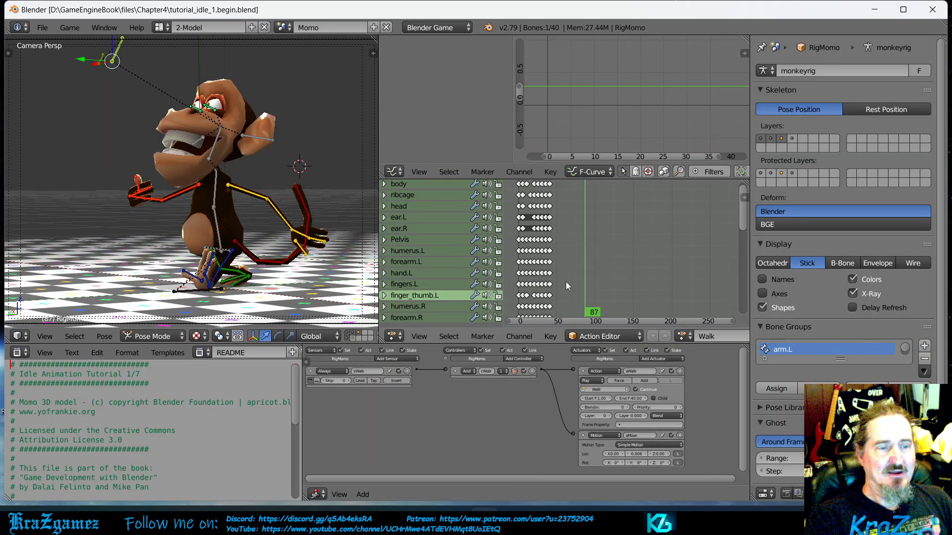
Scrub through the Walk action to frame 30 and widen the animation editors at the 3D view's expense
drag(731, 322, 601, 325)
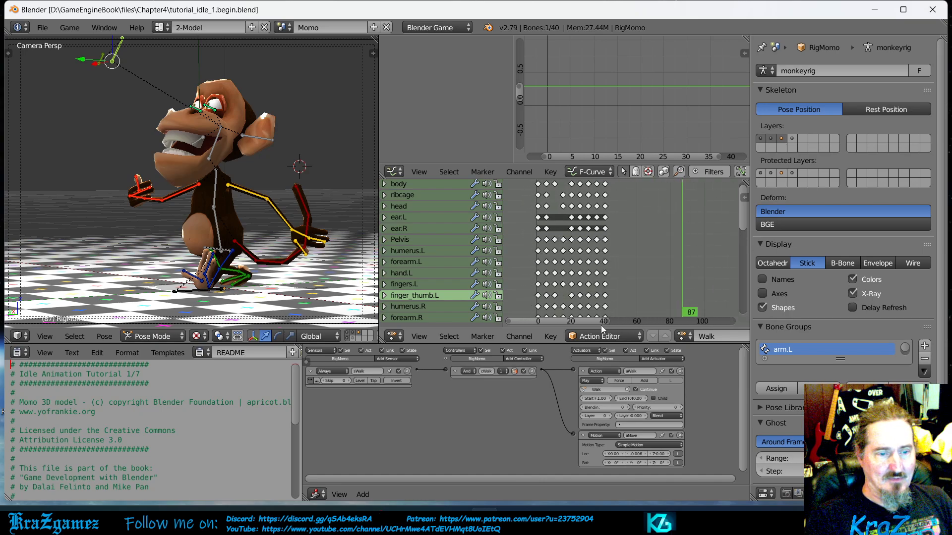
drag(686, 310, 554, 325)
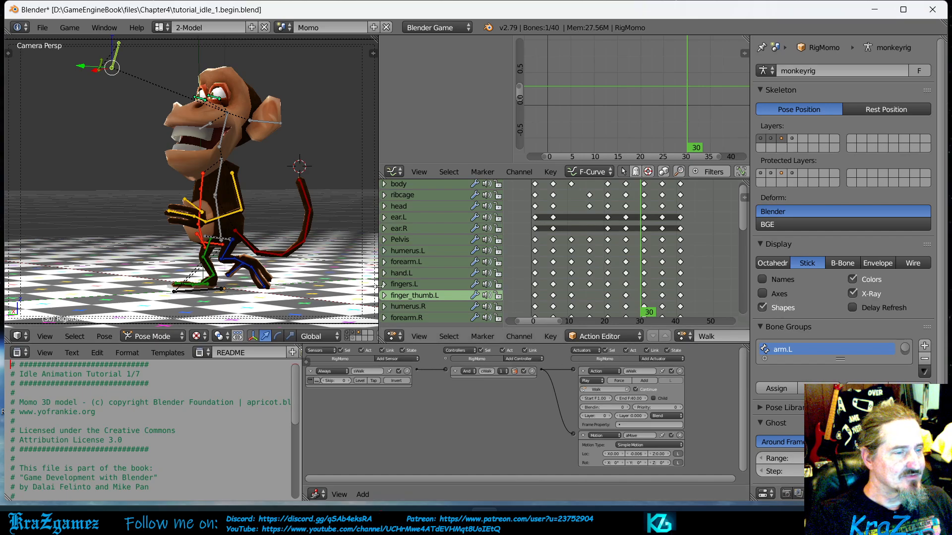
drag(378, 286, 284, 286)
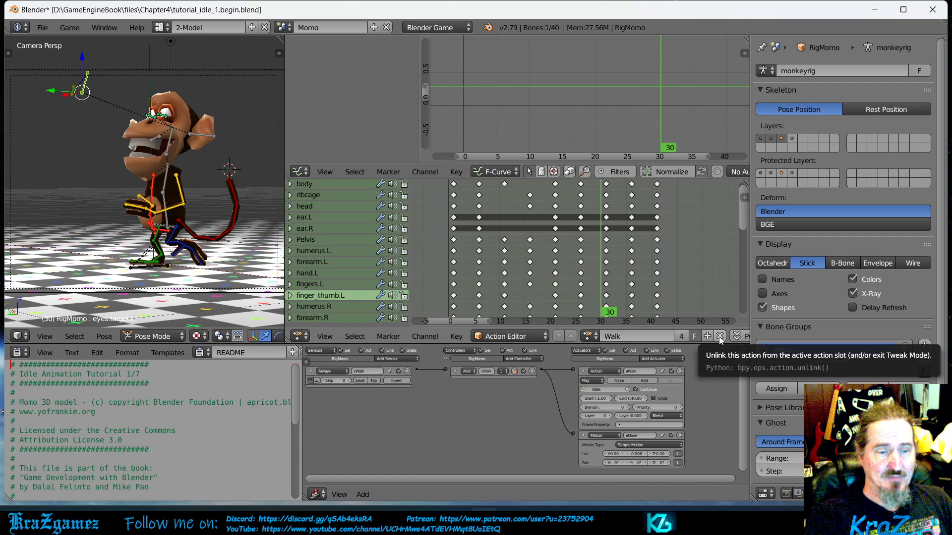
Make a single-user copy of the Walk action and scrub through it to frame 41
click(681, 336)
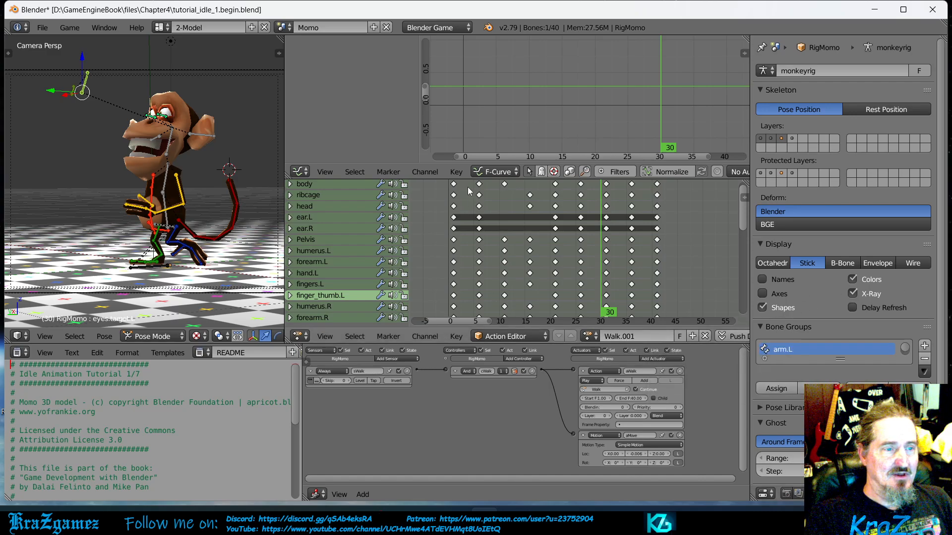
drag(468, 189, 657, 278)
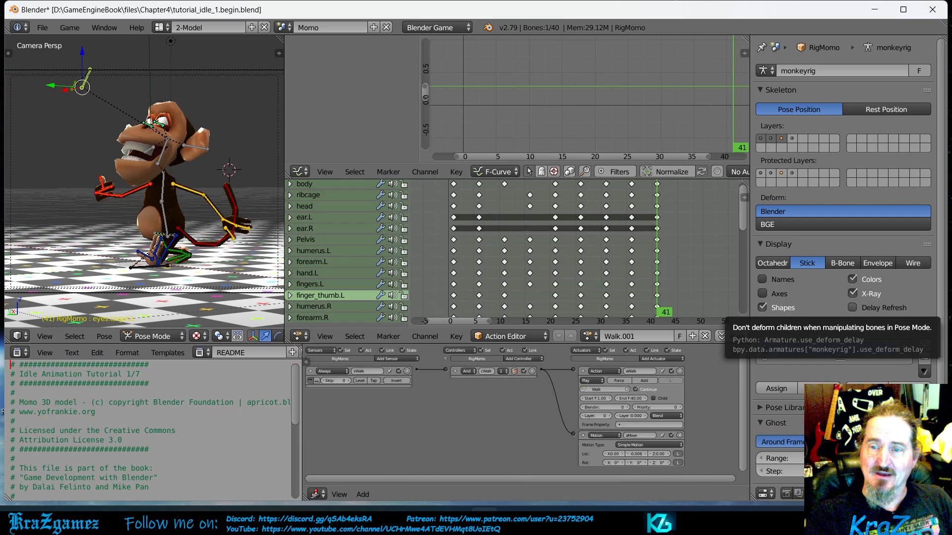
key(alt+Tab)
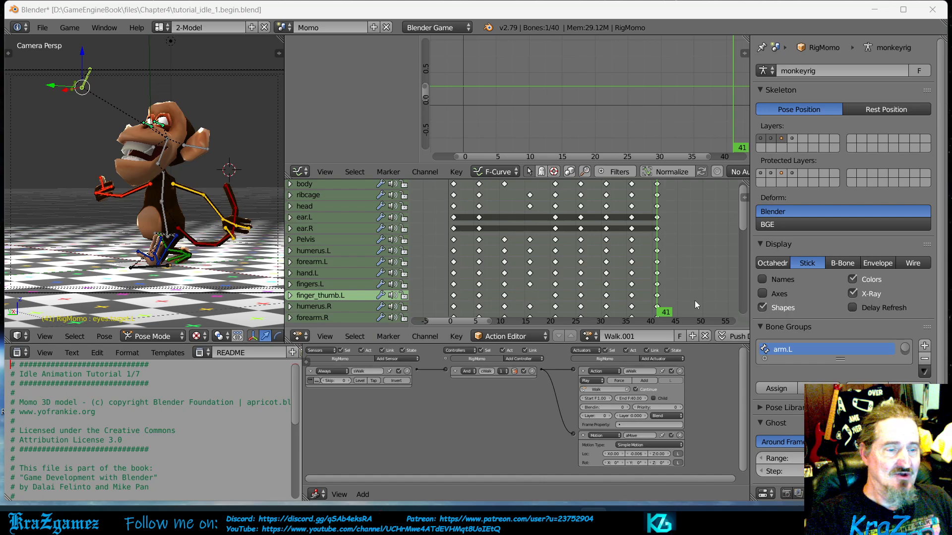
Return to frame 1, unlink the rig's current action and create a new one named Idle
drag(641, 315, 453, 185)
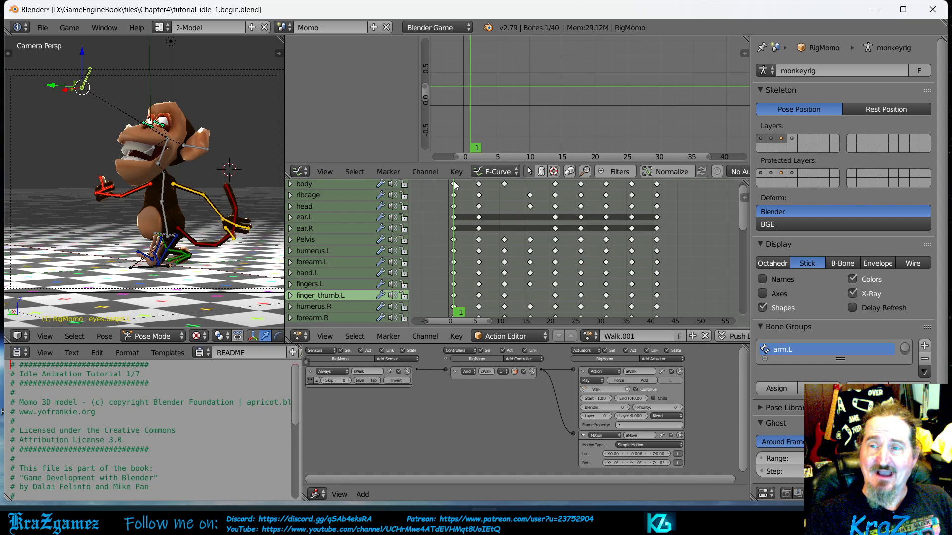
click(704, 336)
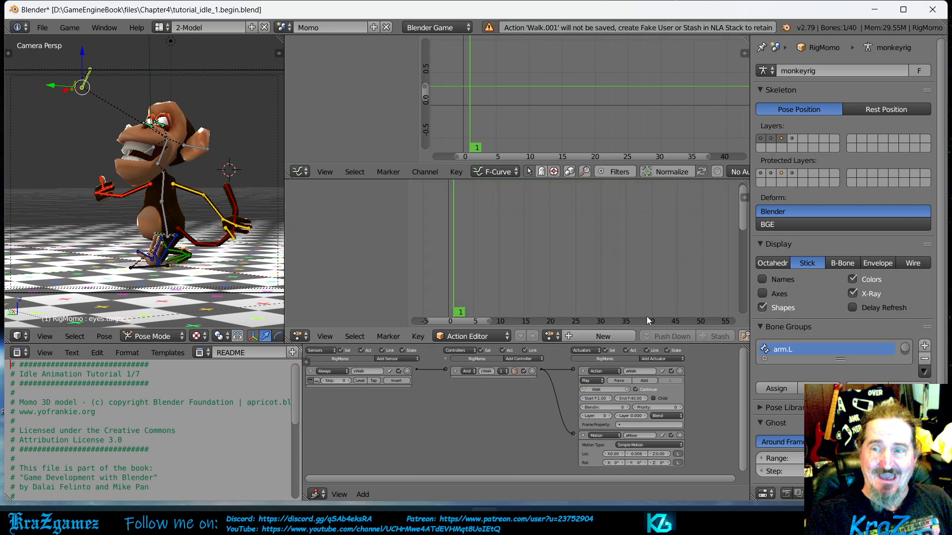
click(595, 338)
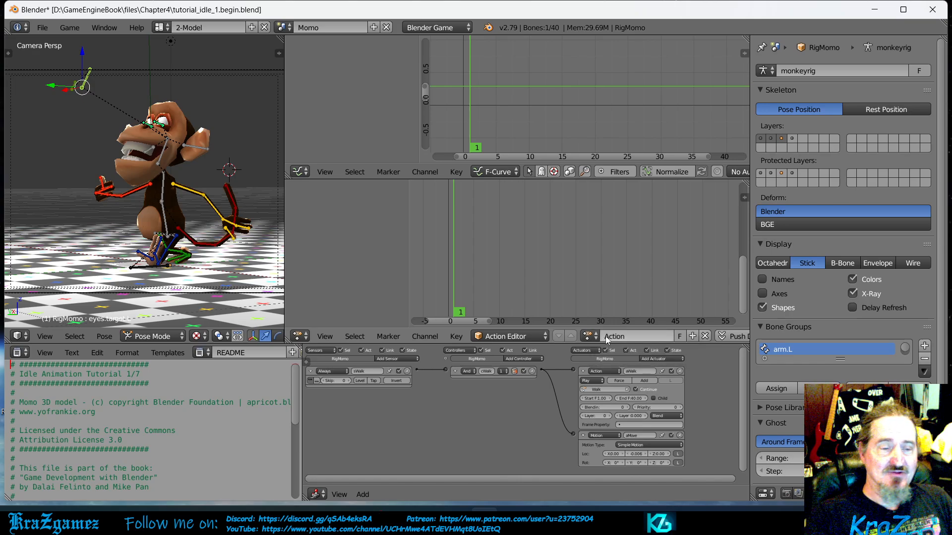
click(619, 337)
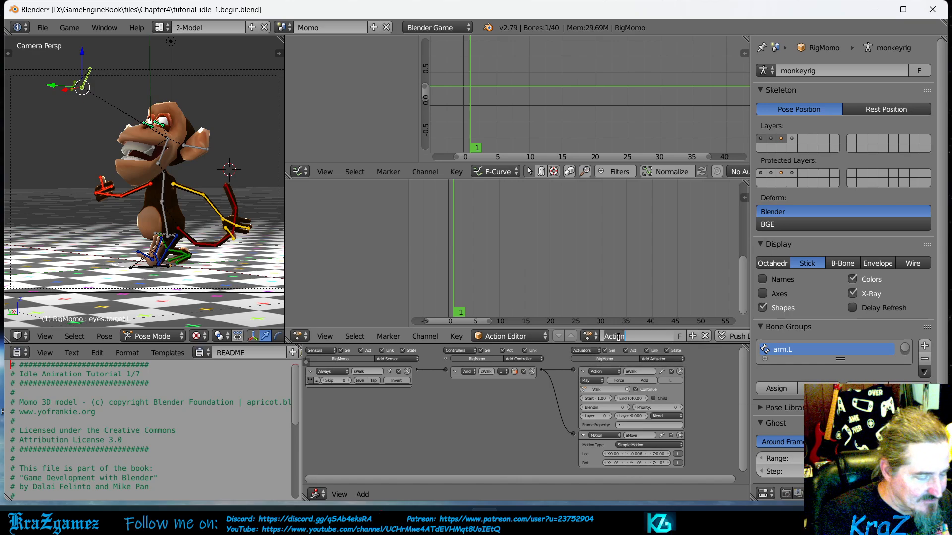
text(Idle)
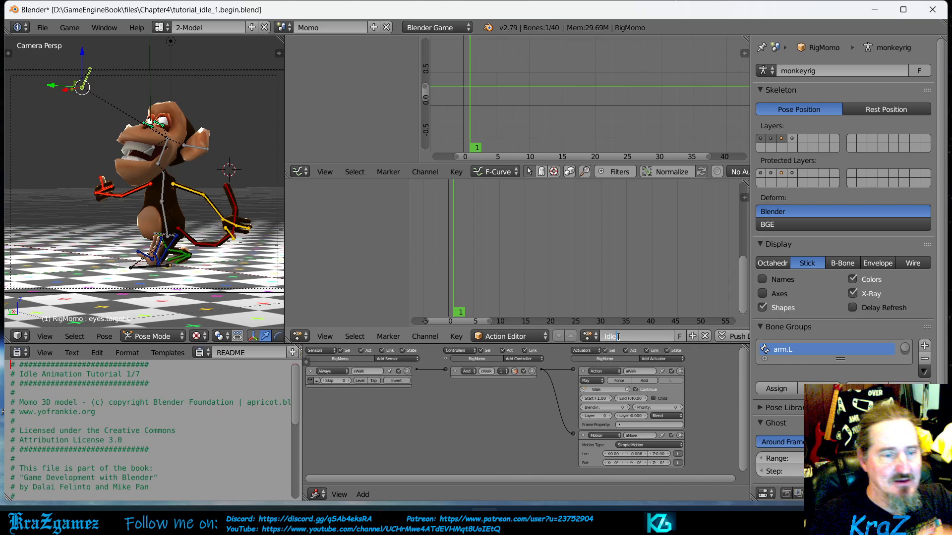
key(Return)
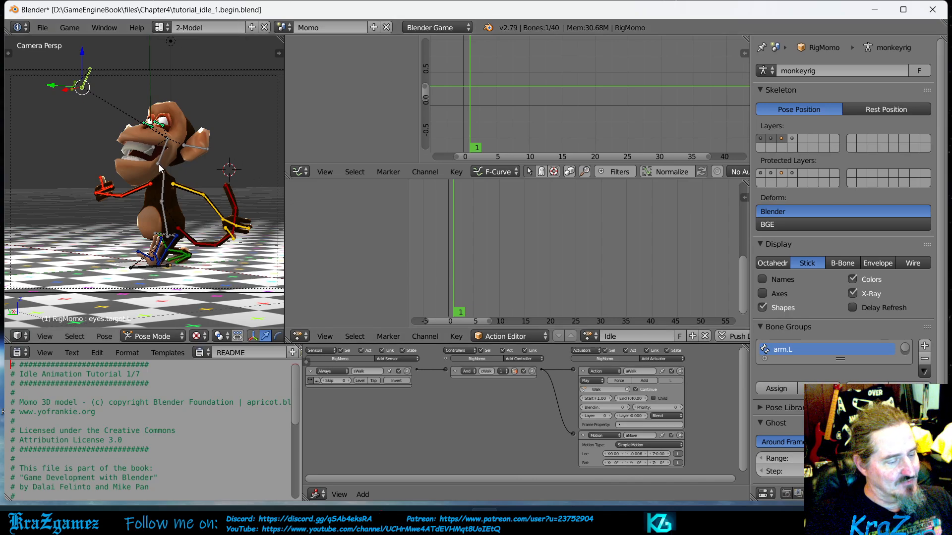
Select all visible bones of the monkey rig in Pose Mode
key(a)
key(a)
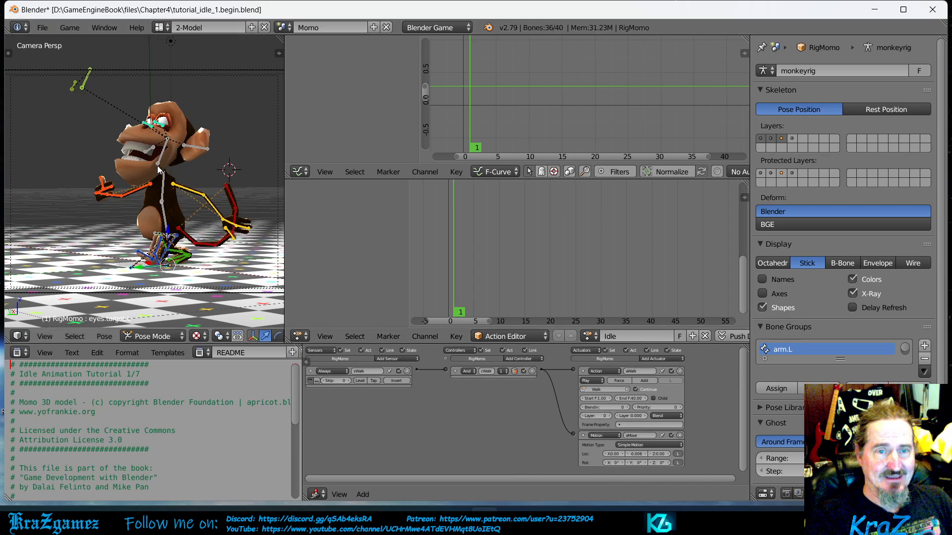
Try a LocRotScale keyframe on the selected bones at frame 1 and undo it
key(i)
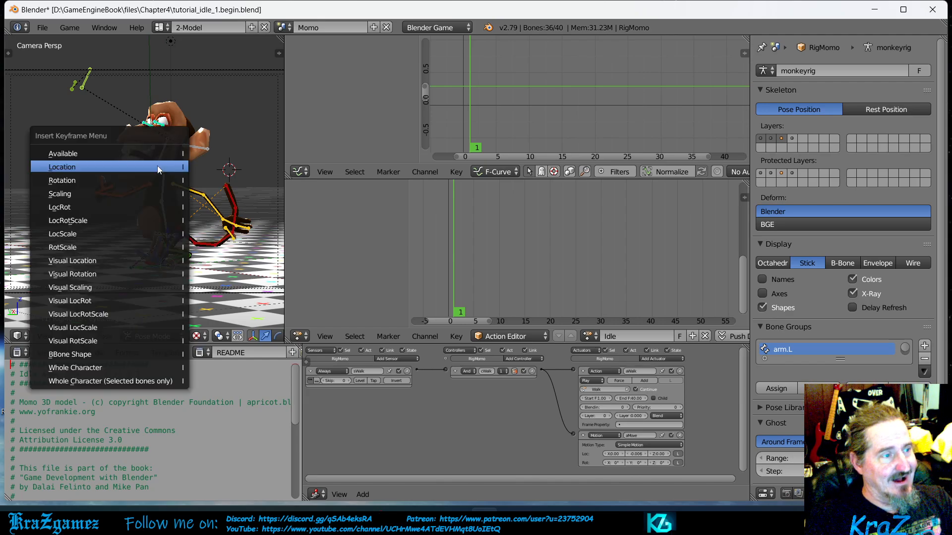
click(134, 220)
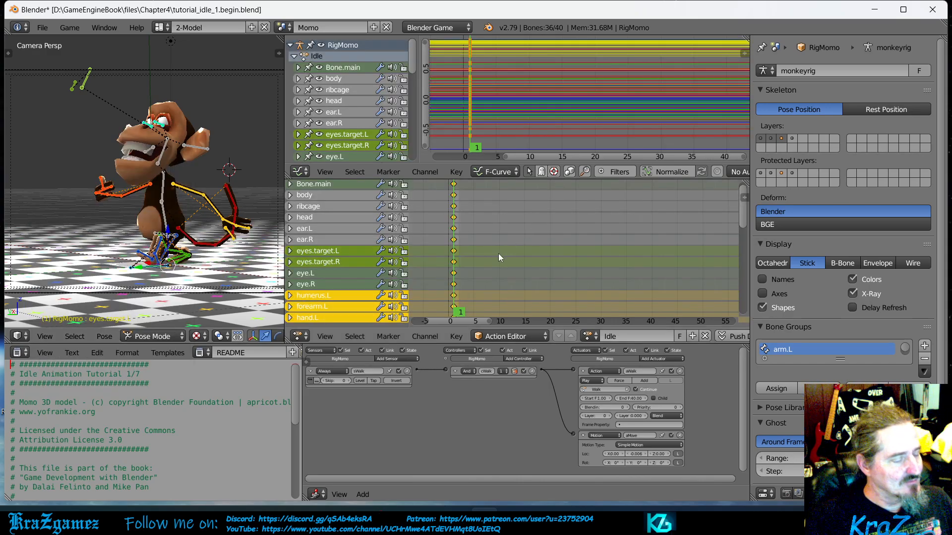
key(ctrl+z)
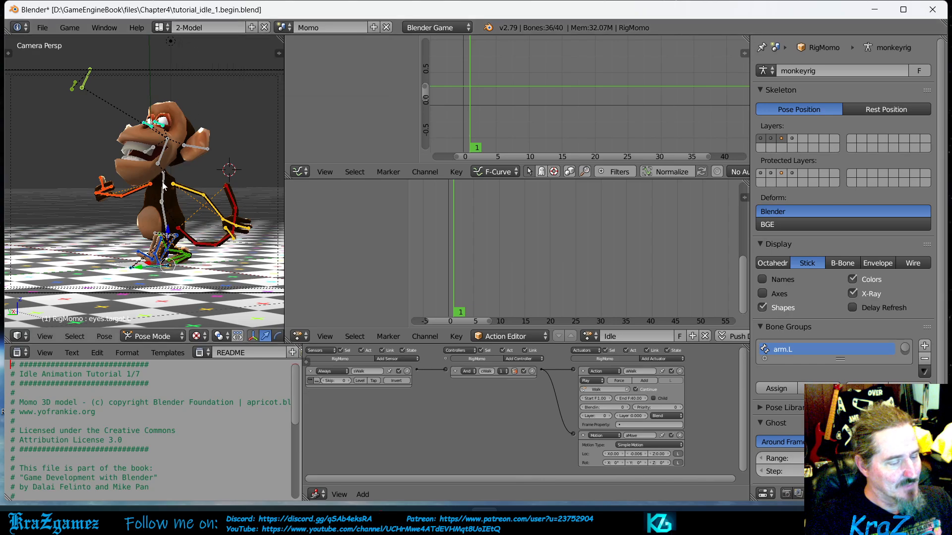
Insert Location keyframes for all selected bones at frame 1 and at frame 121 of the Idle action
key(i)
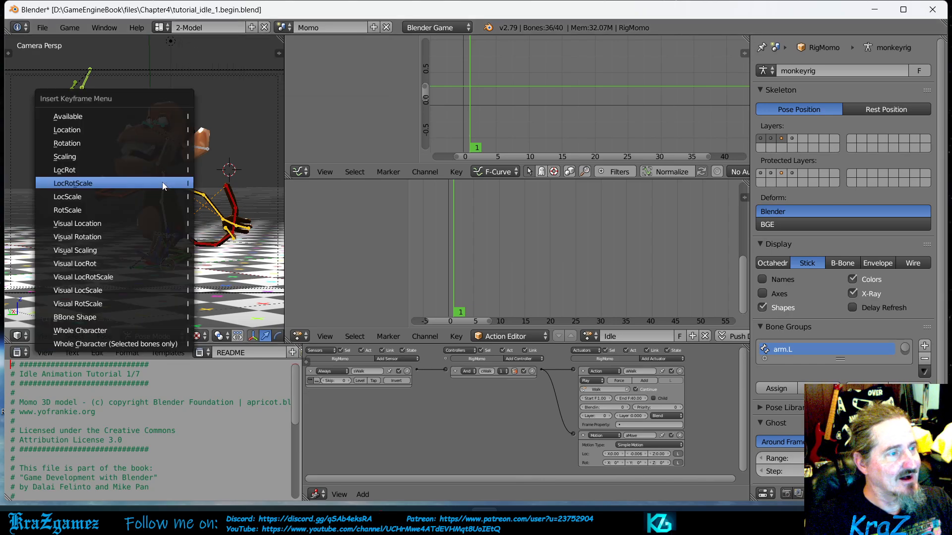
click(117, 129)
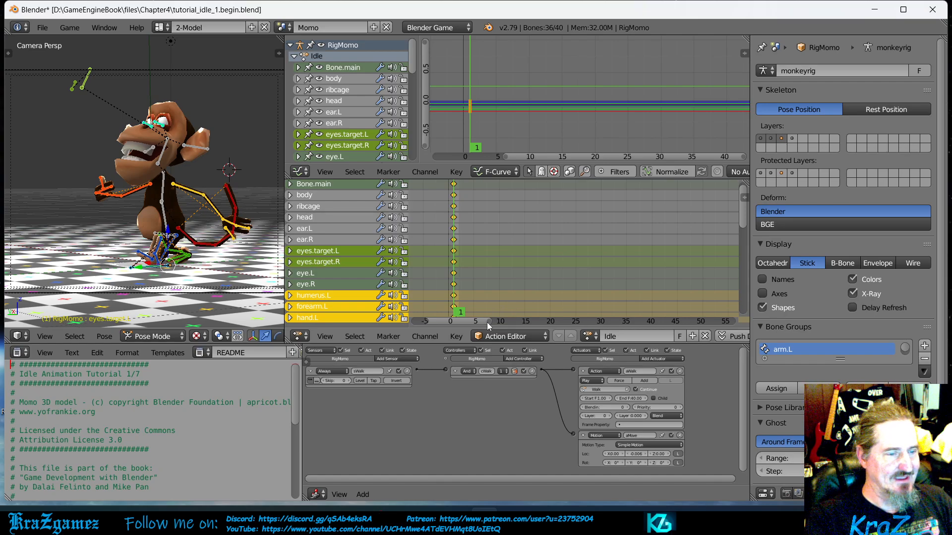
drag(492, 321, 579, 325)
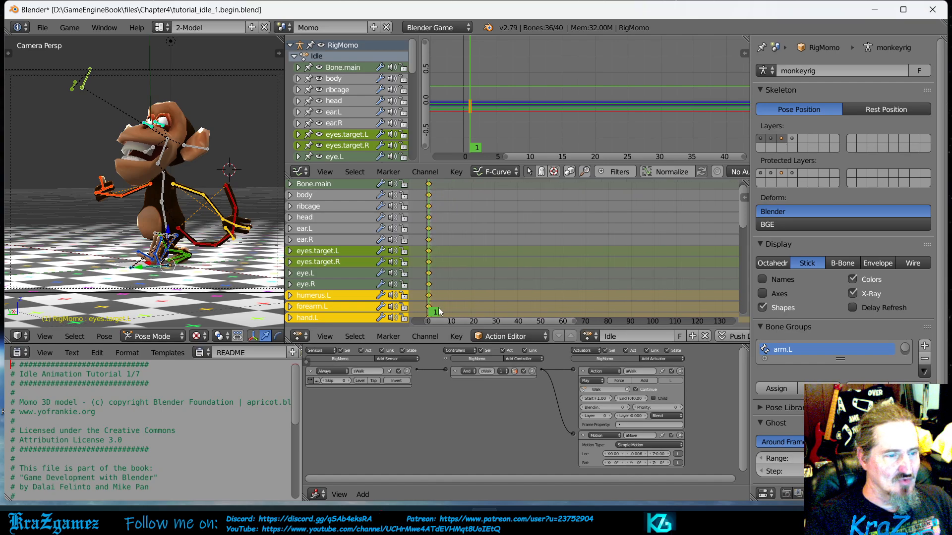
drag(439, 307, 702, 325)
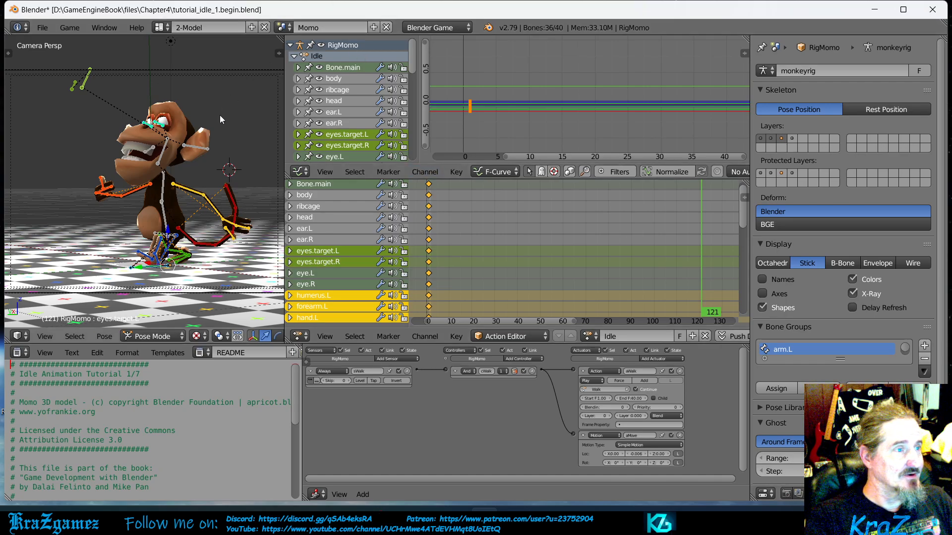
key(i)
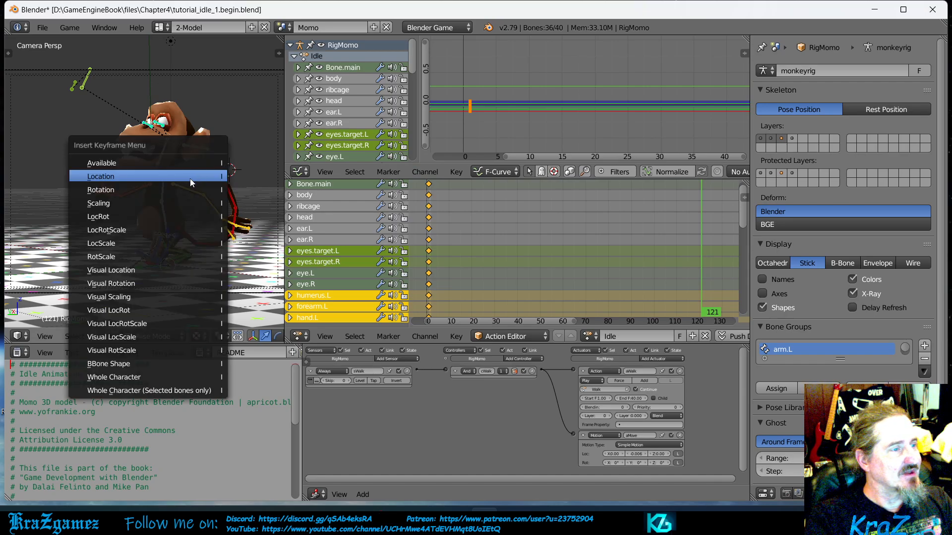
click(189, 177)
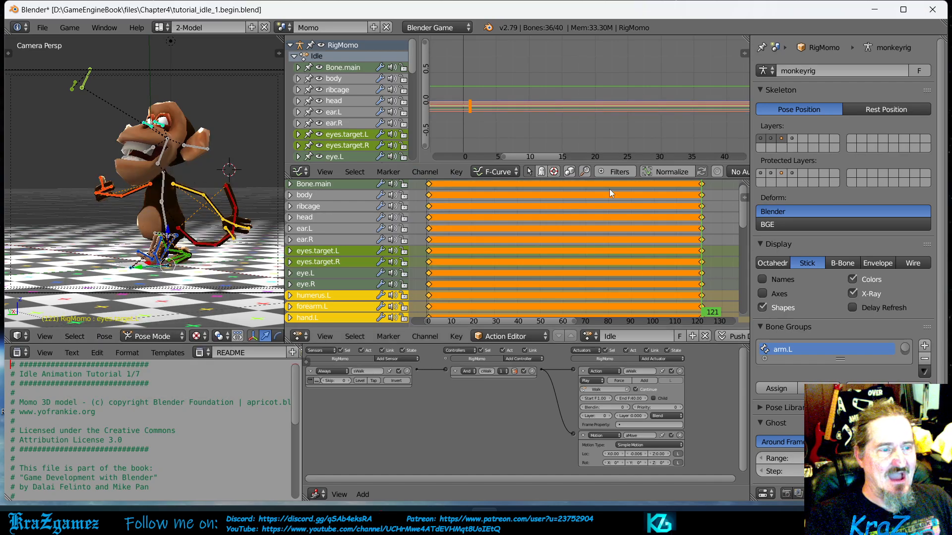
scroll(535, 255, down, 3)
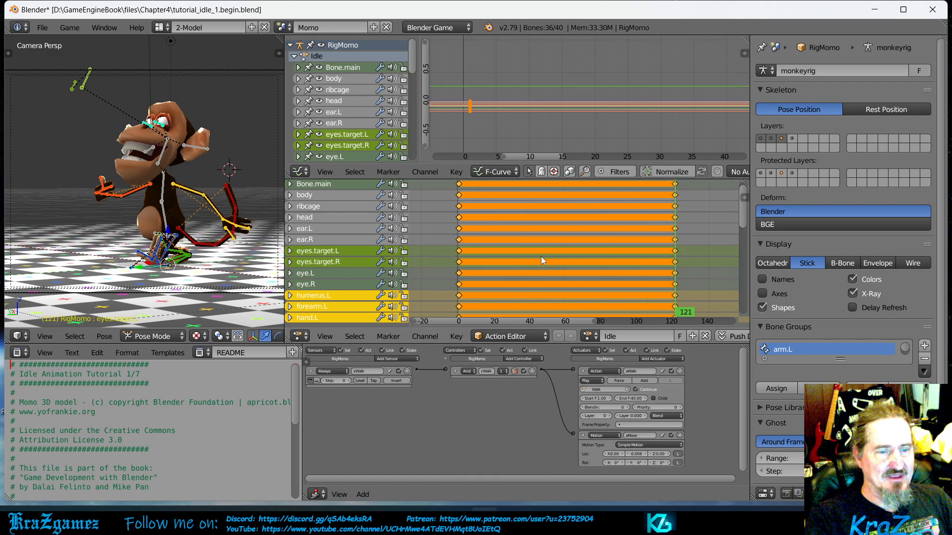
scroll(543, 262, up, 1)
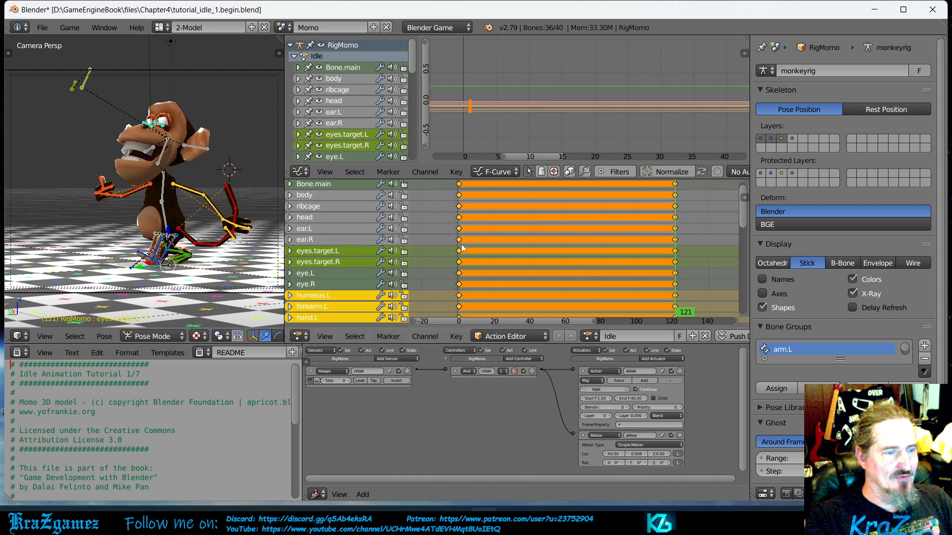
mouse_move(681, 315)
mouse_down()
mouse_move(457, 317)
mouse_move(687, 312)
mouse_move(466, 317)
mouse_move(681, 297)
mouse_move(495, 286)
mouse_move(470, 291)
mouse_move(684, 297)
mouse_move(675, 300)
mouse_up()
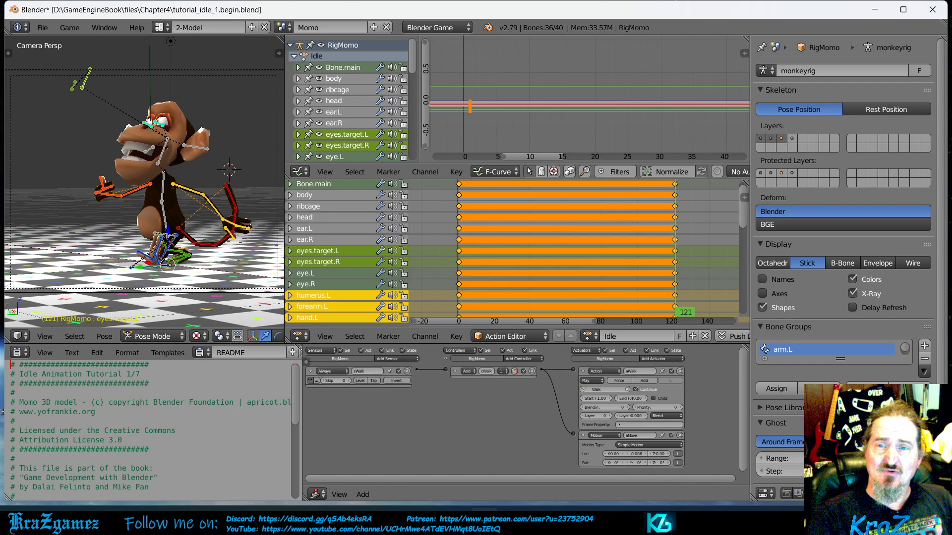
scroll(151, 169, up, 5)
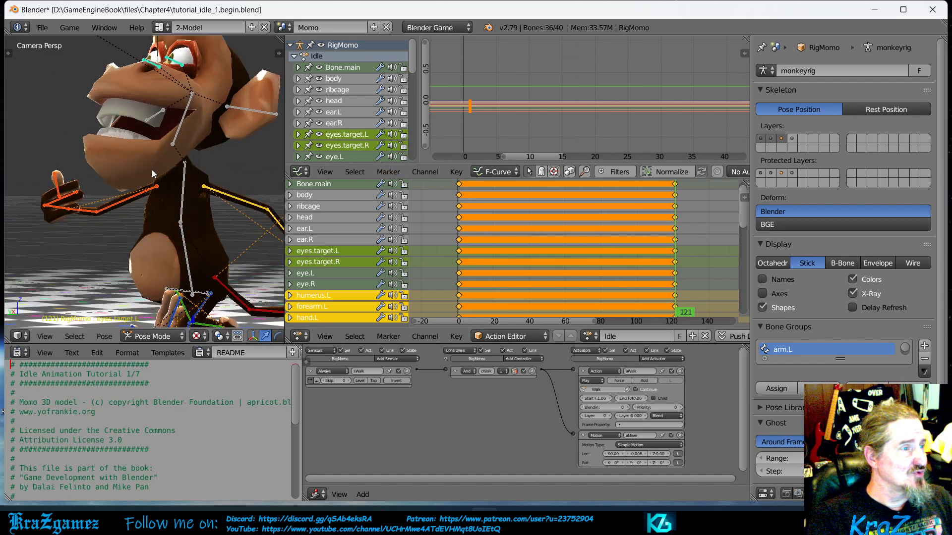